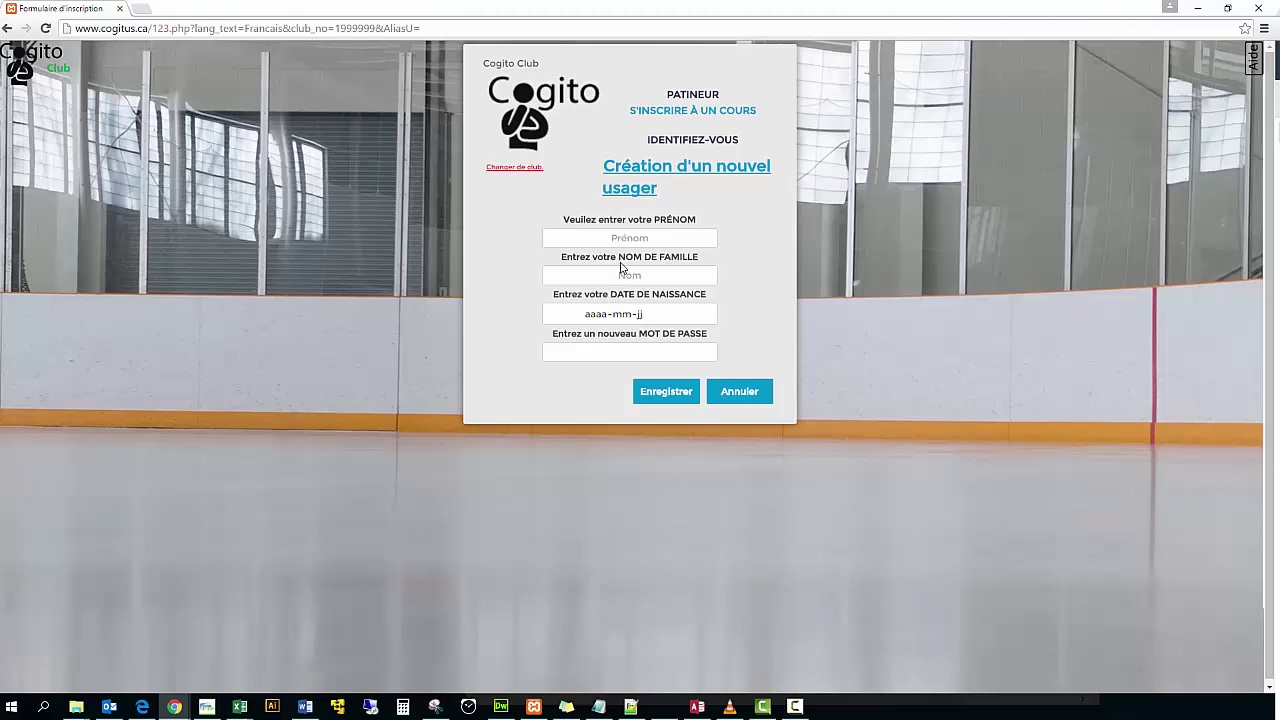
- Enter the skater's first name, last name and birth date 2000-03-15, then save the new-user form
left_click(632, 238)
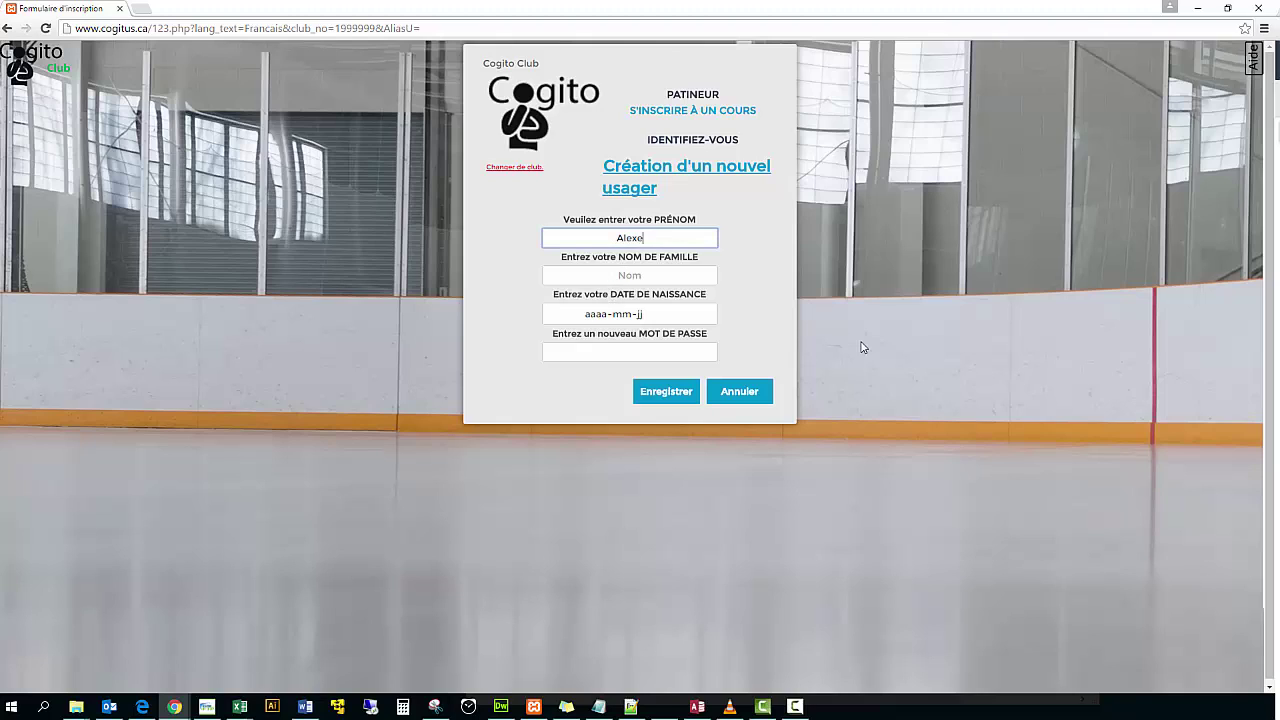
key("Tab")
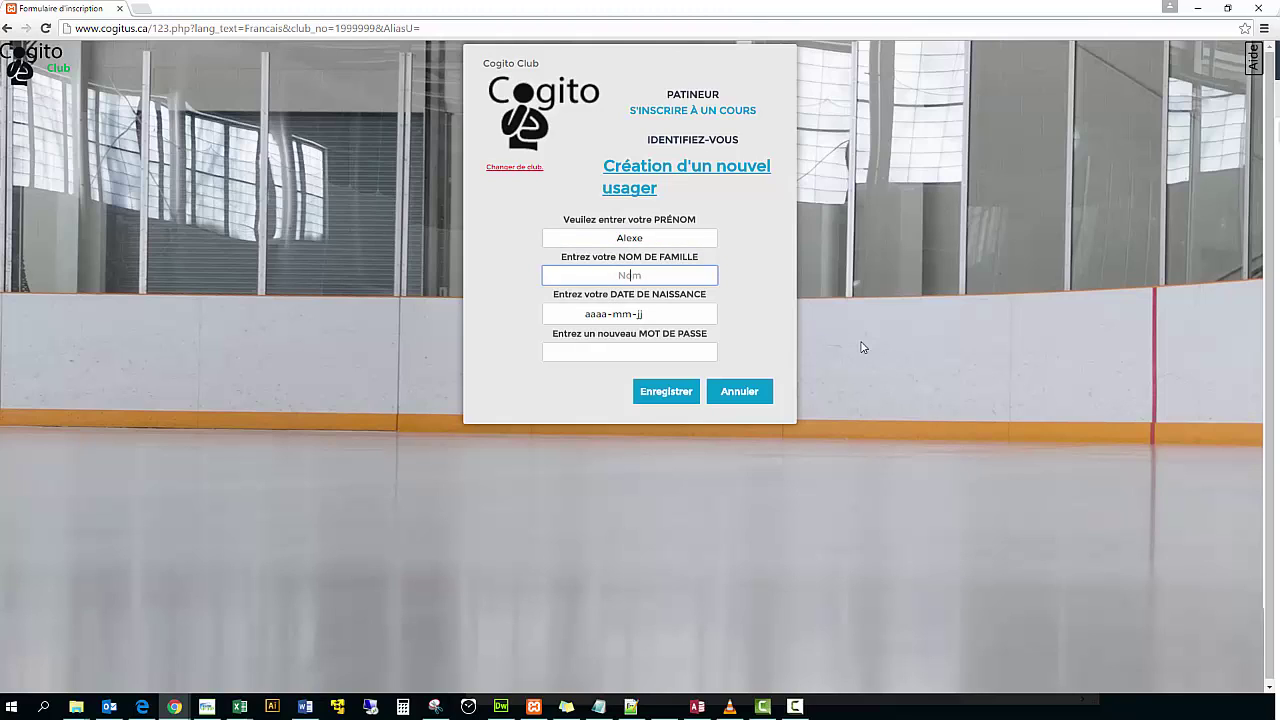
key("Tab")
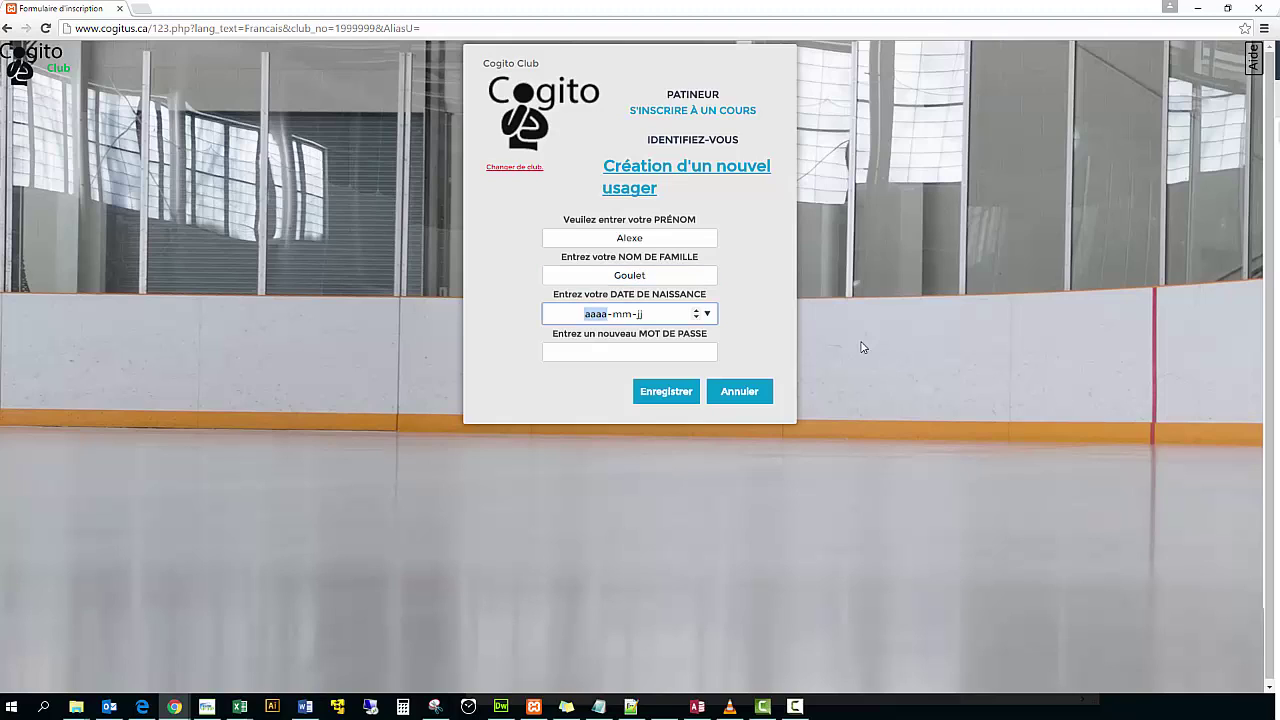
type("2000-03-15")
key("Tab")
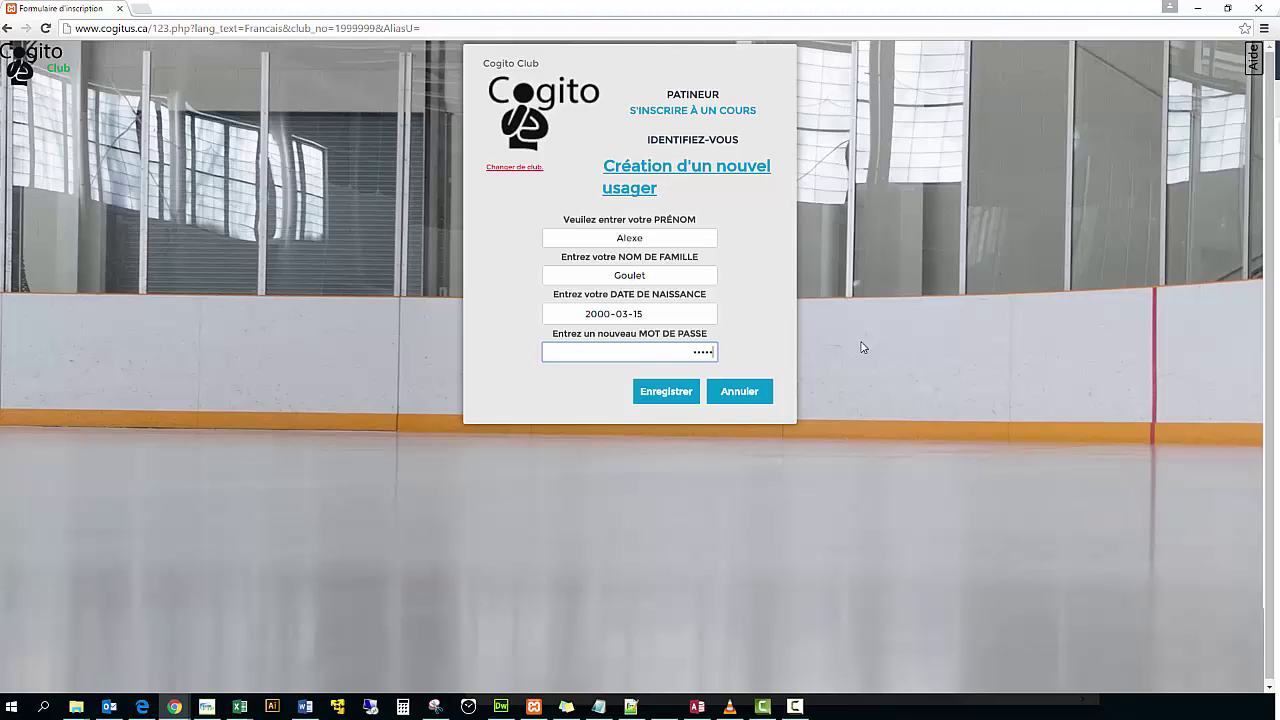
left_click(665, 394)
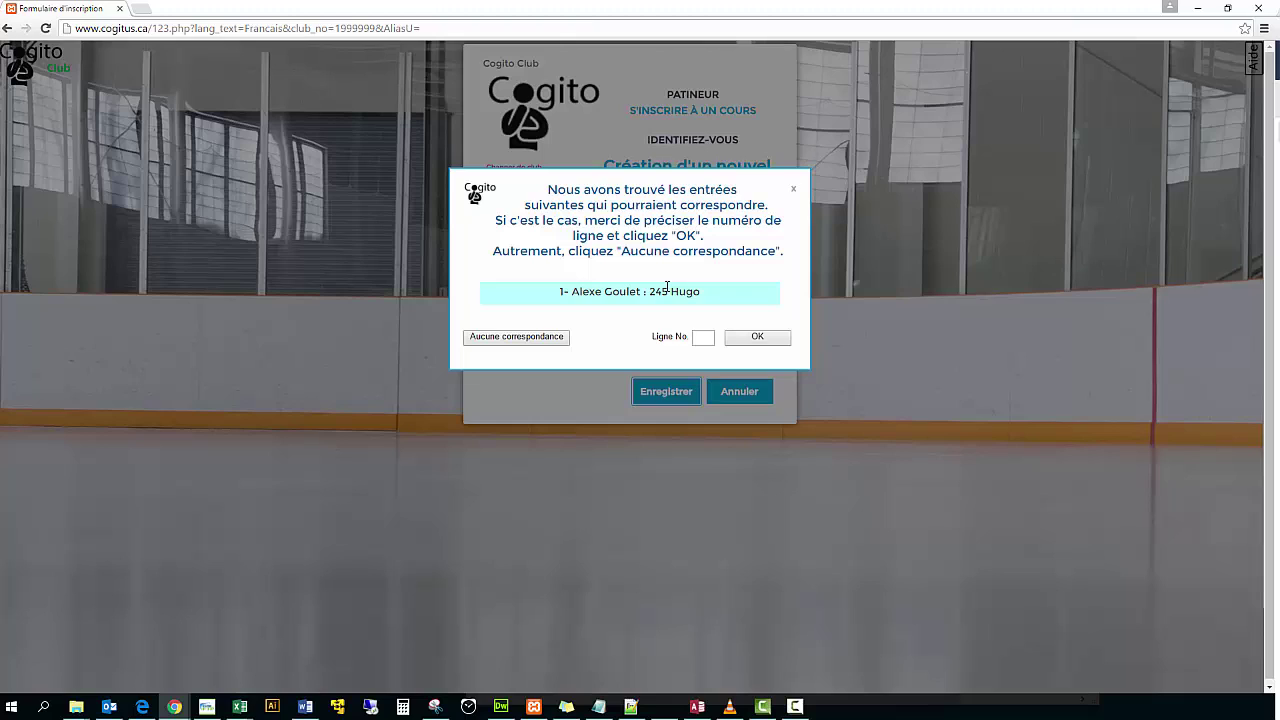
- Choose matching line 1 as the existing skater record and continue signed in as that user
left_click(703, 337)
left_click(760, 340)
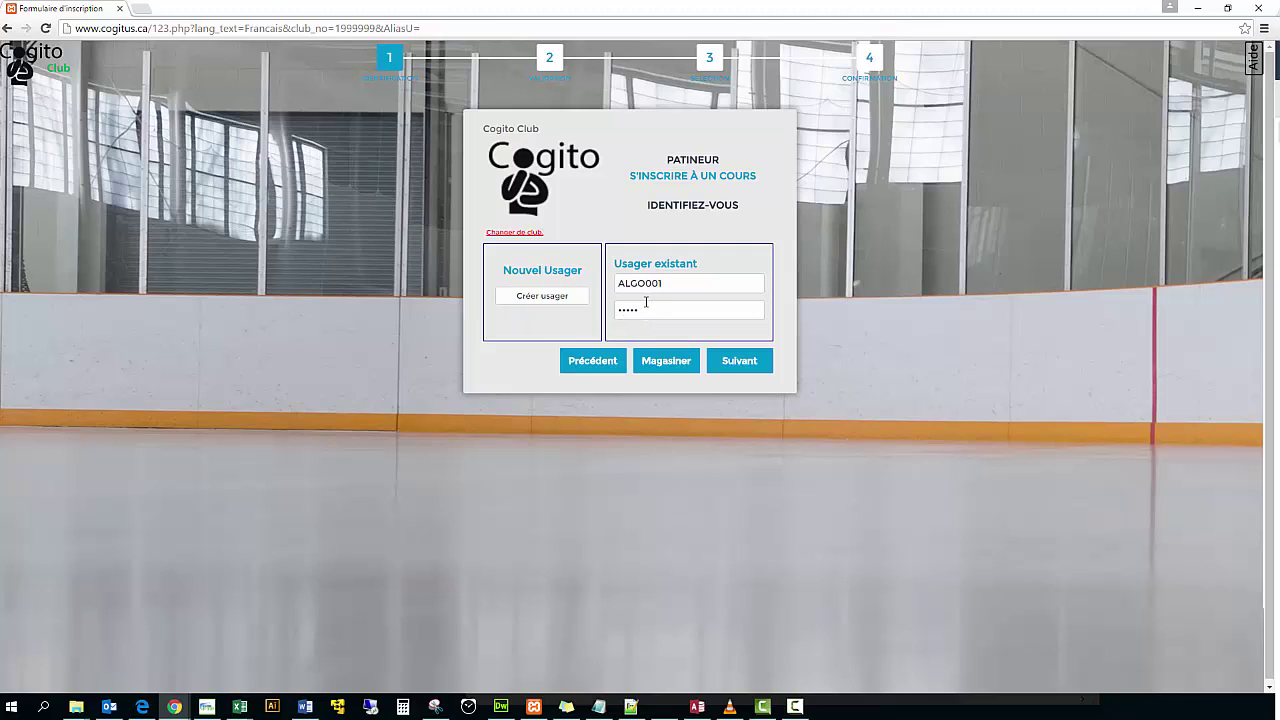
left_click(750, 365)
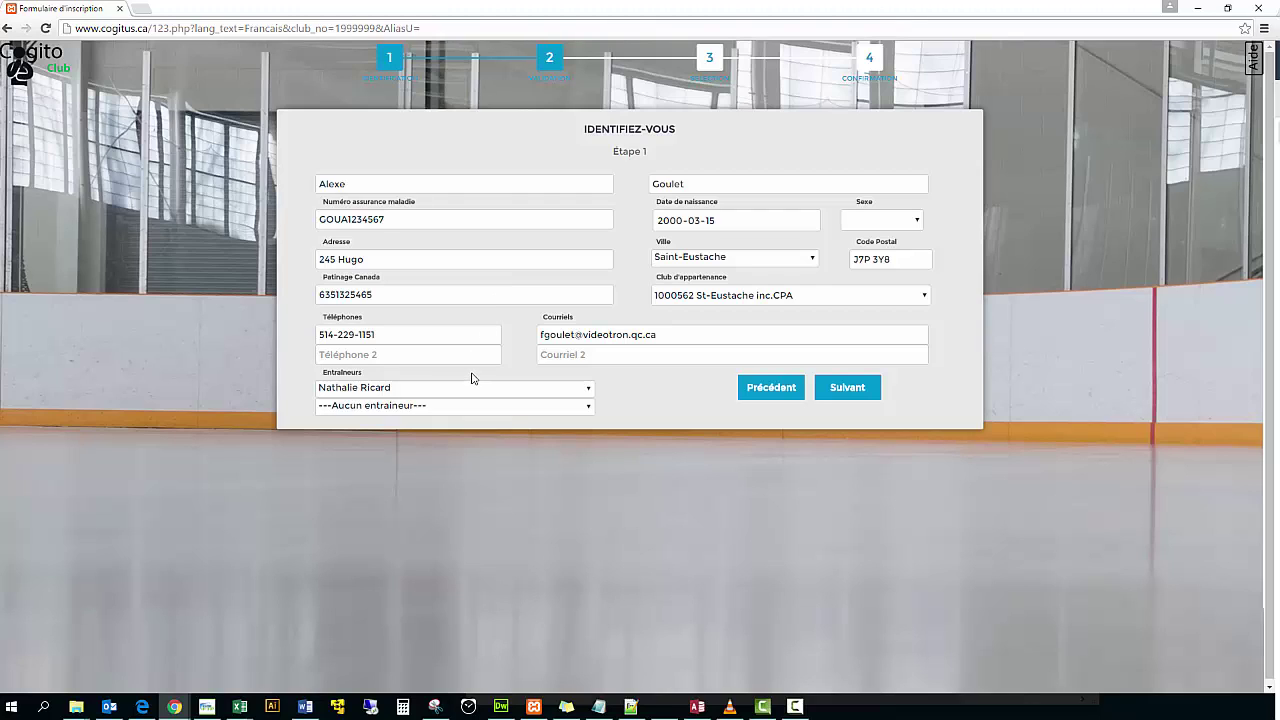
- Review the name, insurance number, birth date, Patinage Canada number and e-mail, setting Sexe to Féminin
left_click(384, 184)
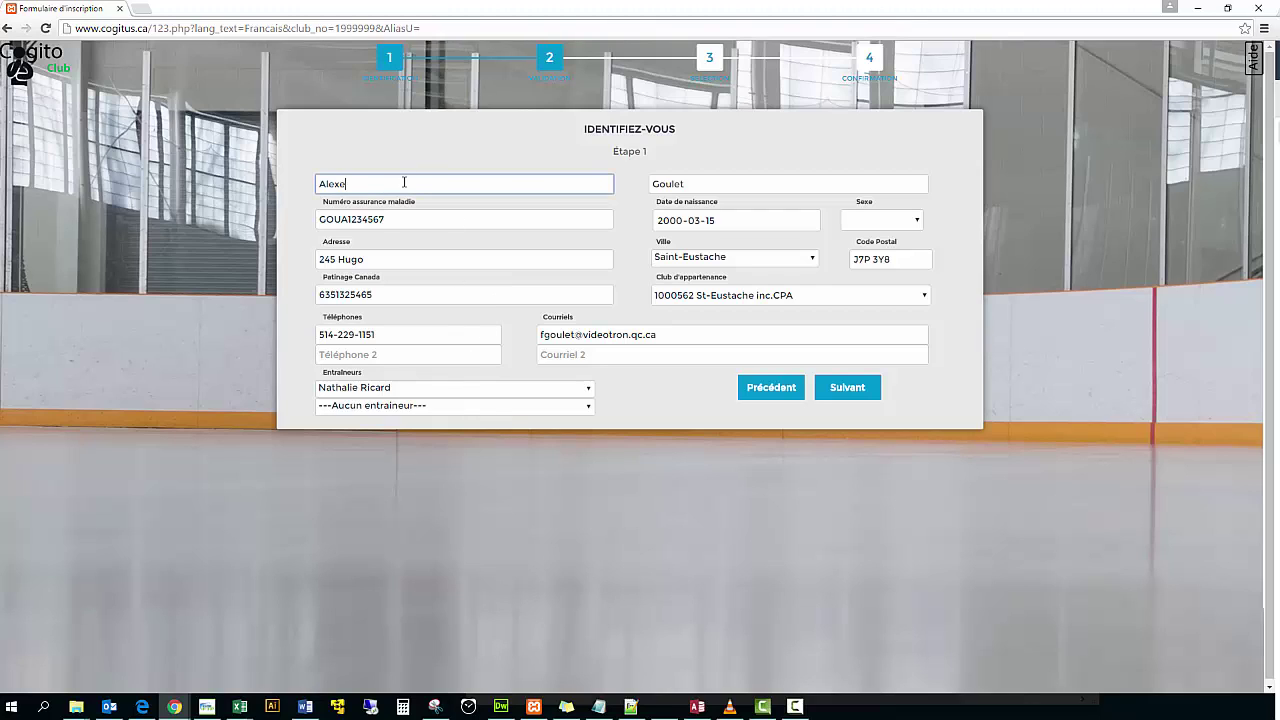
left_click(729, 182)
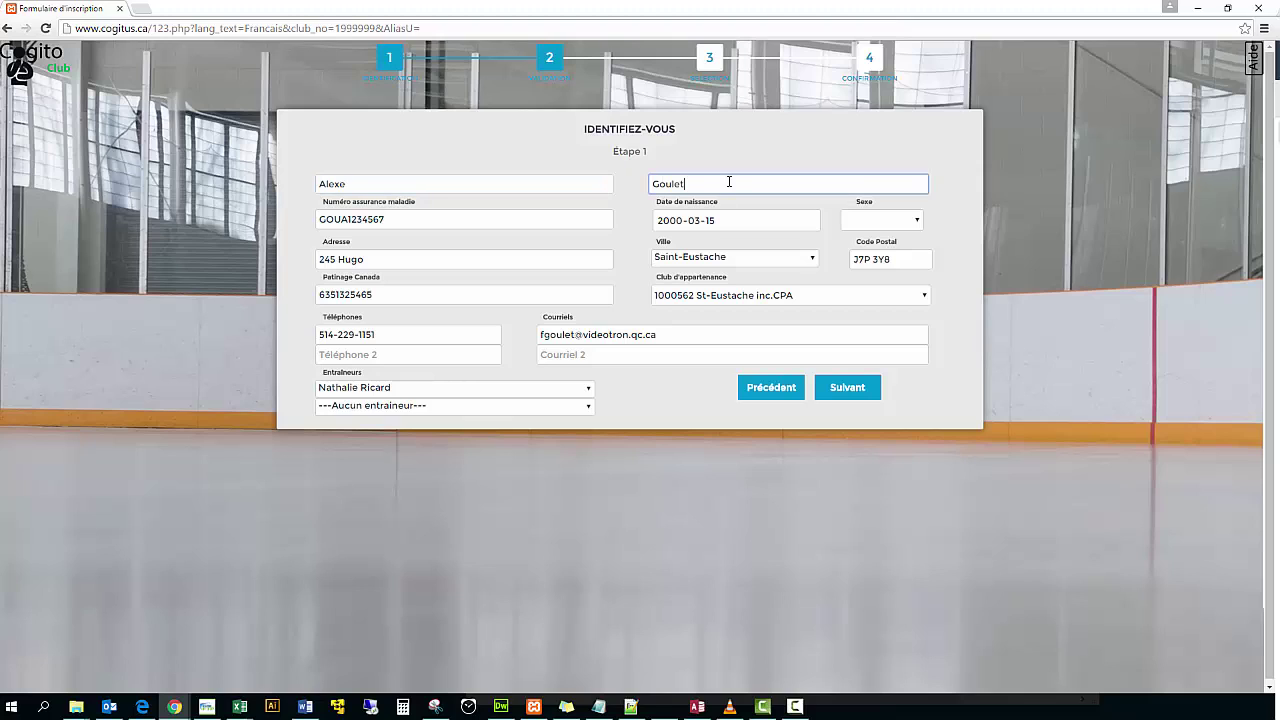
left_click(410, 221)
left_click(757, 221)
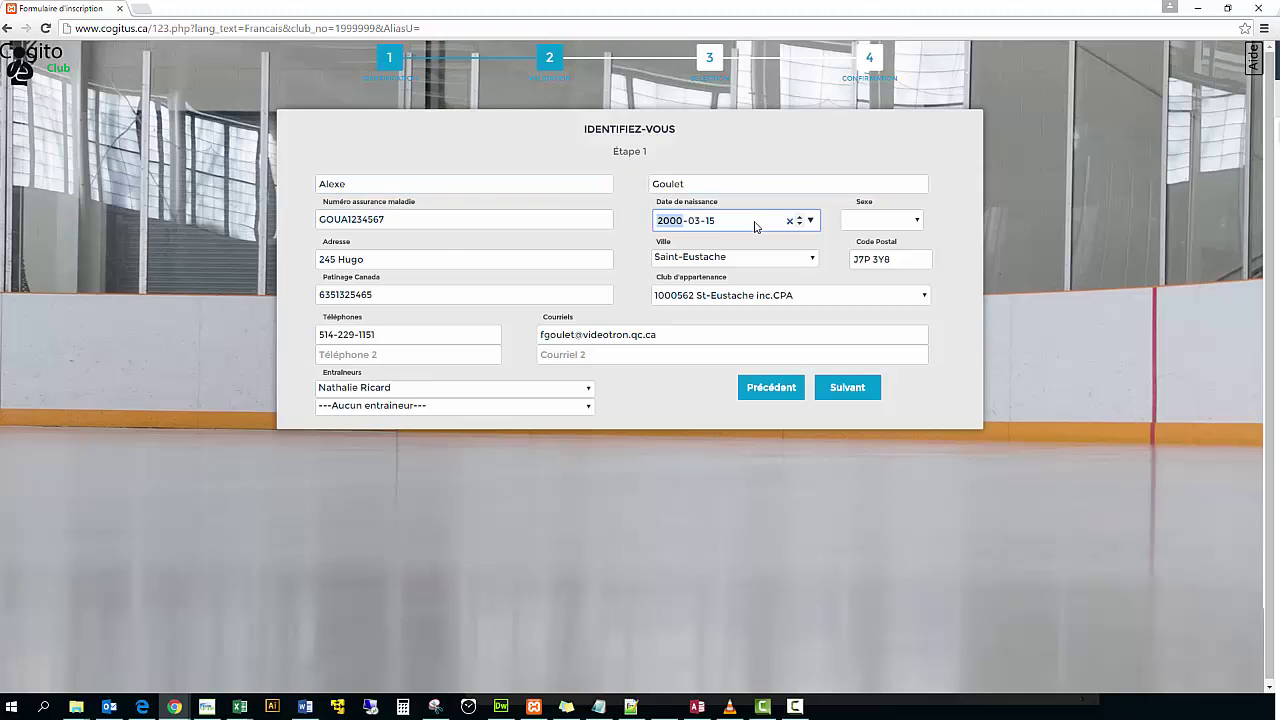
left_click(917, 222)
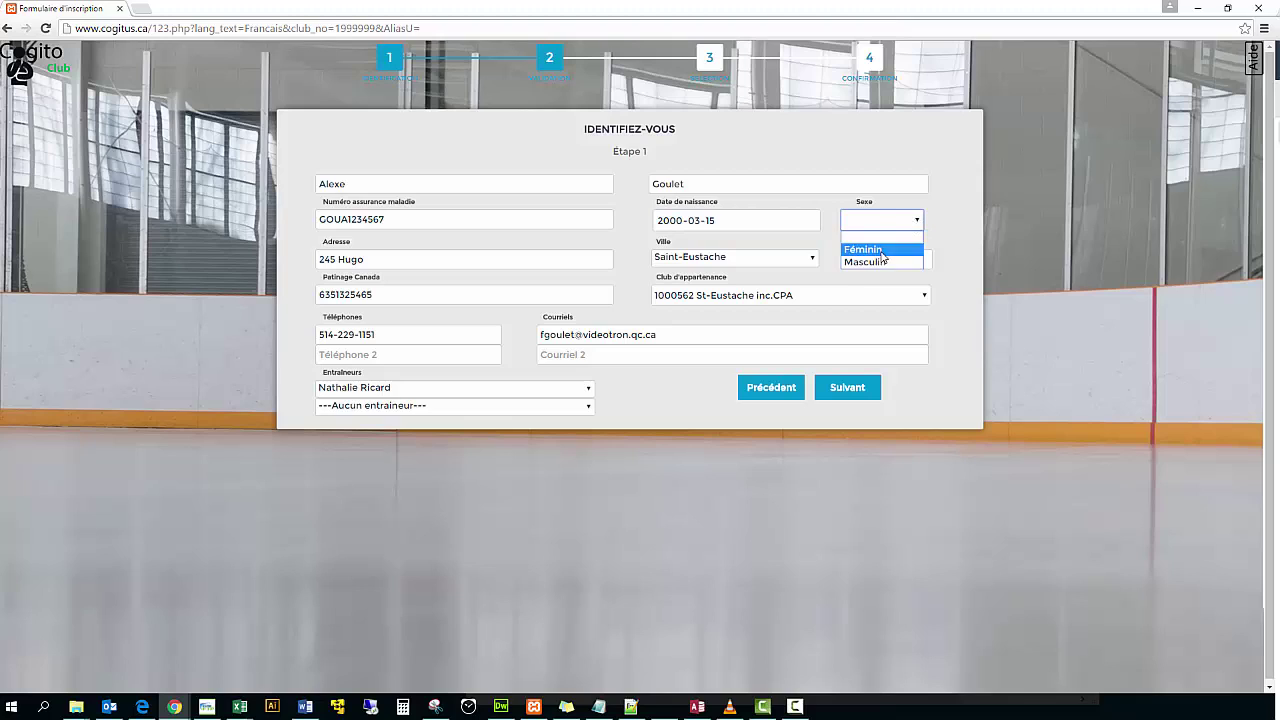
left_click(880, 246)
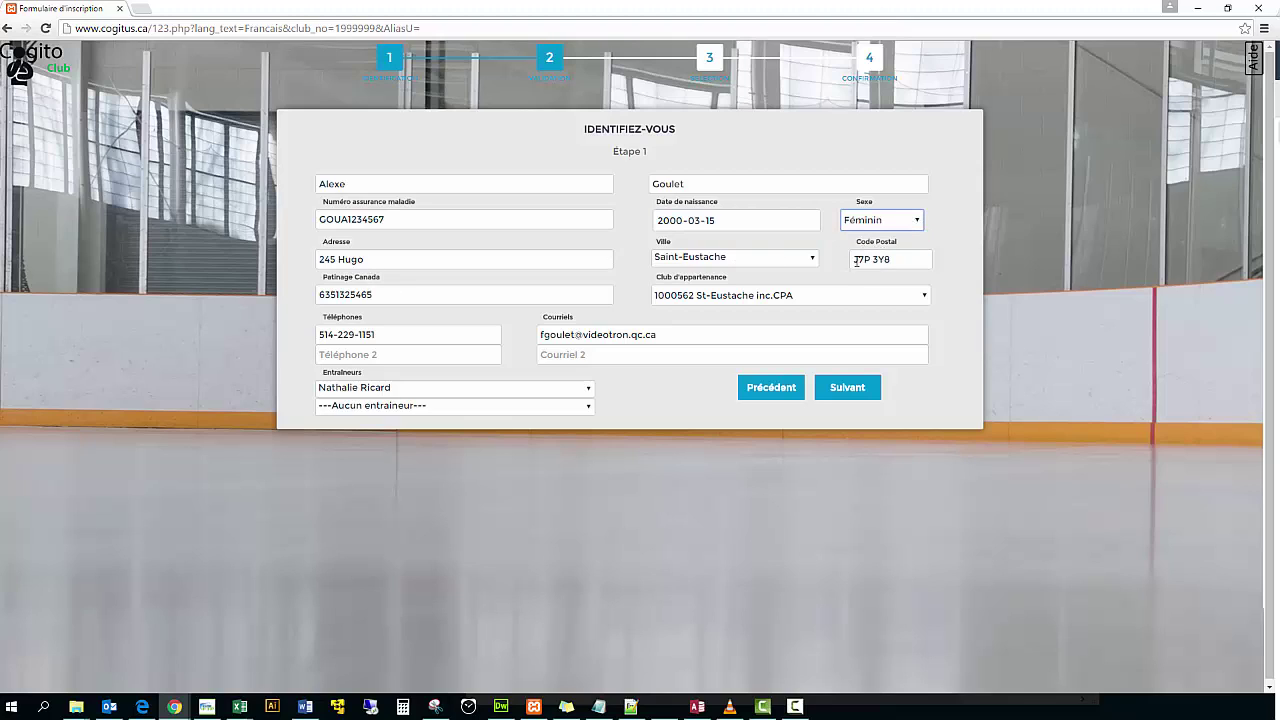
left_click(397, 294)
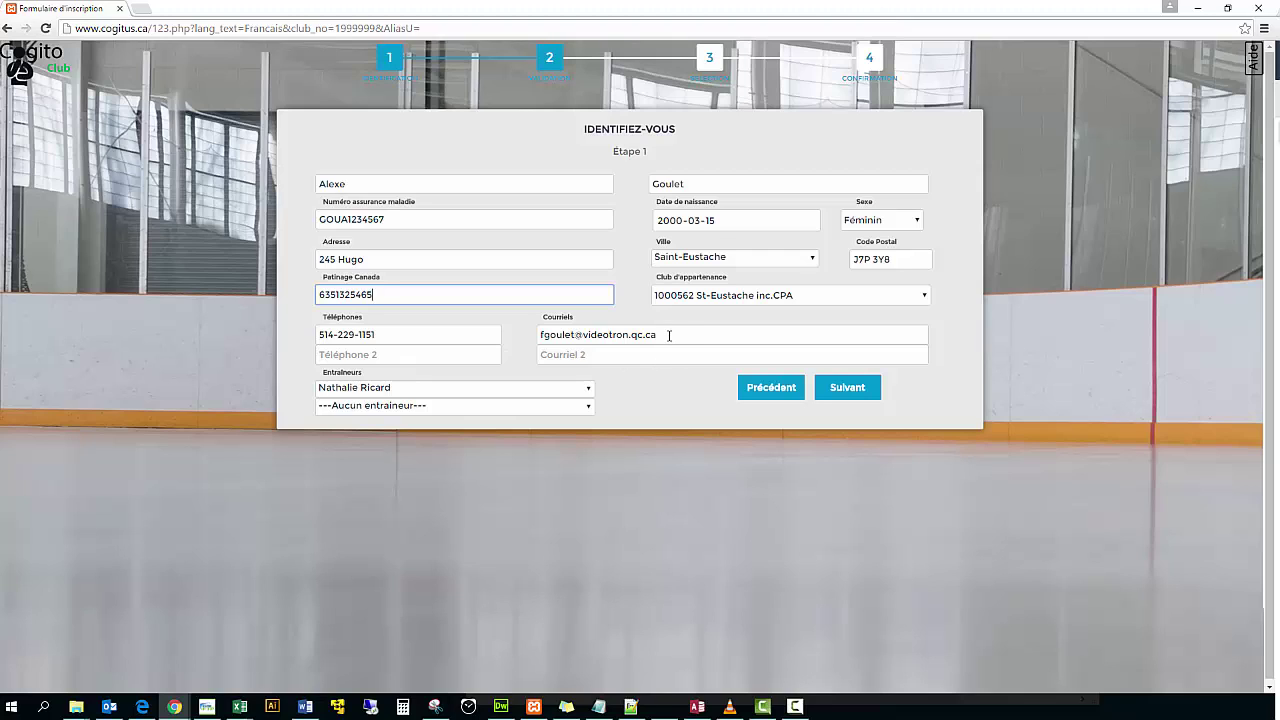
left_click(669, 335)
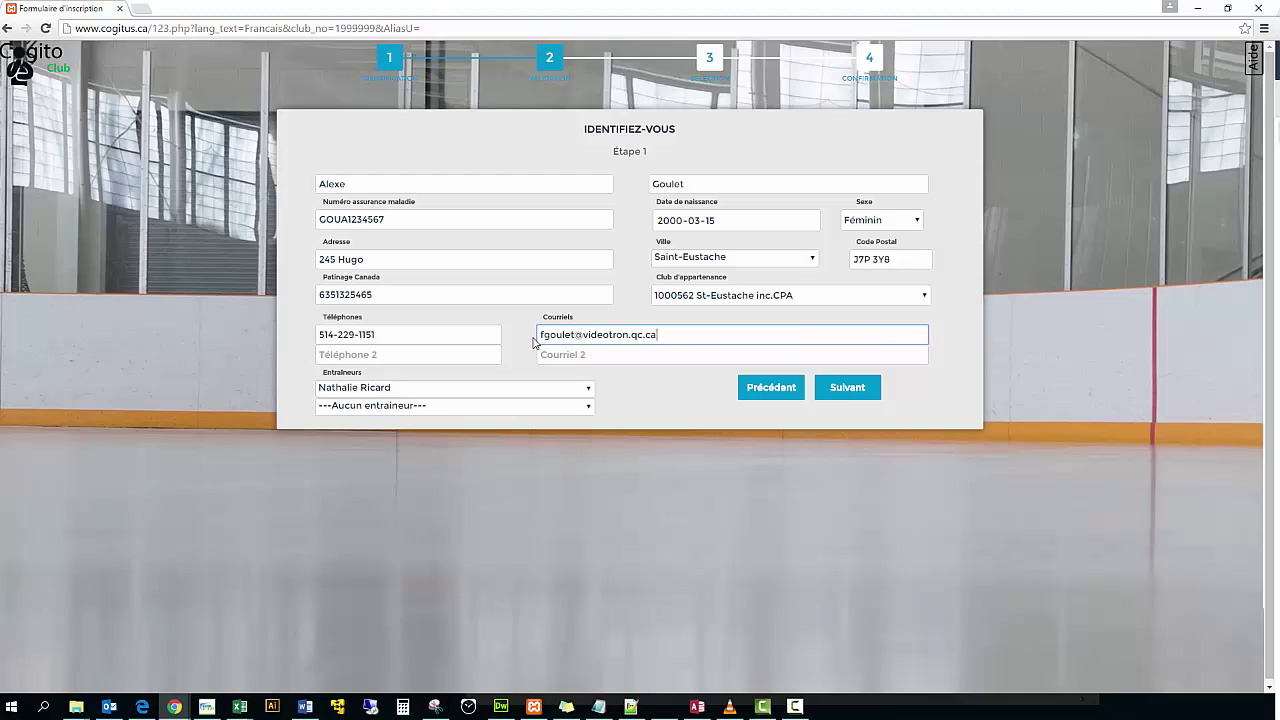
- Look through the coach list, then advance to step 3, Sélection des activités
left_click(589, 390)
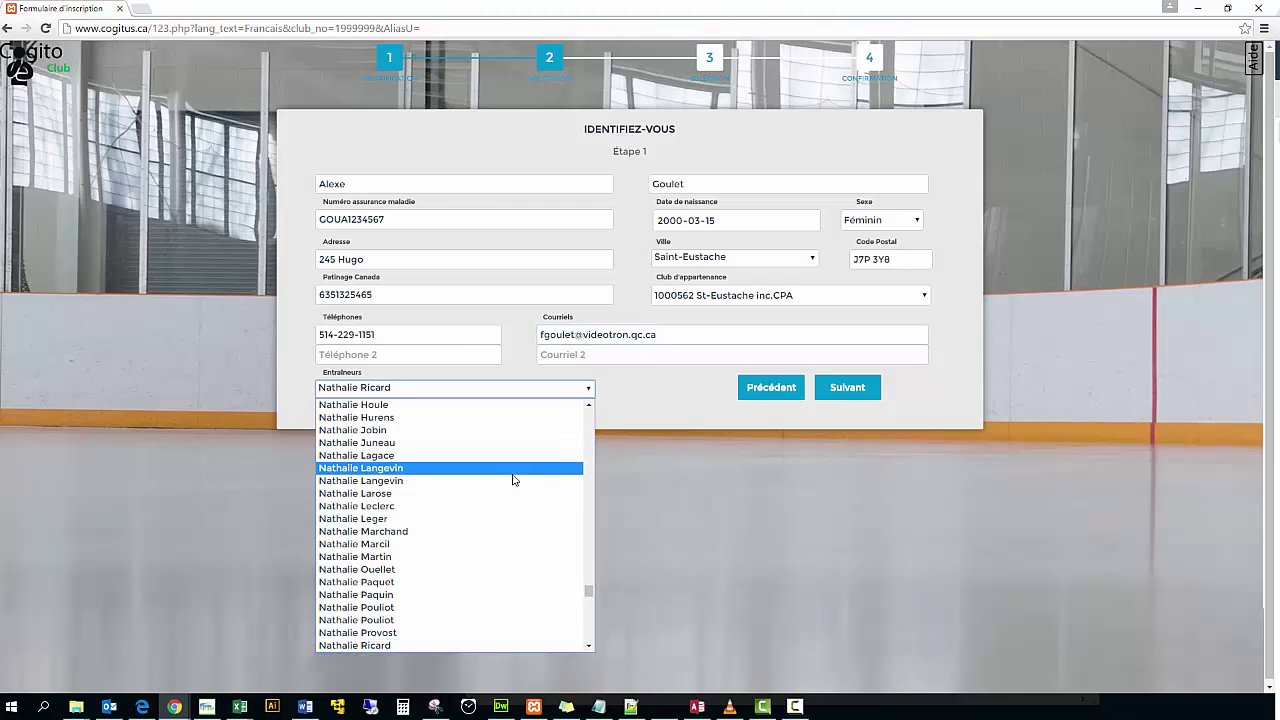
scroll(514, 477, "up", 6)
left_click_drag(591, 590, 586, 414)
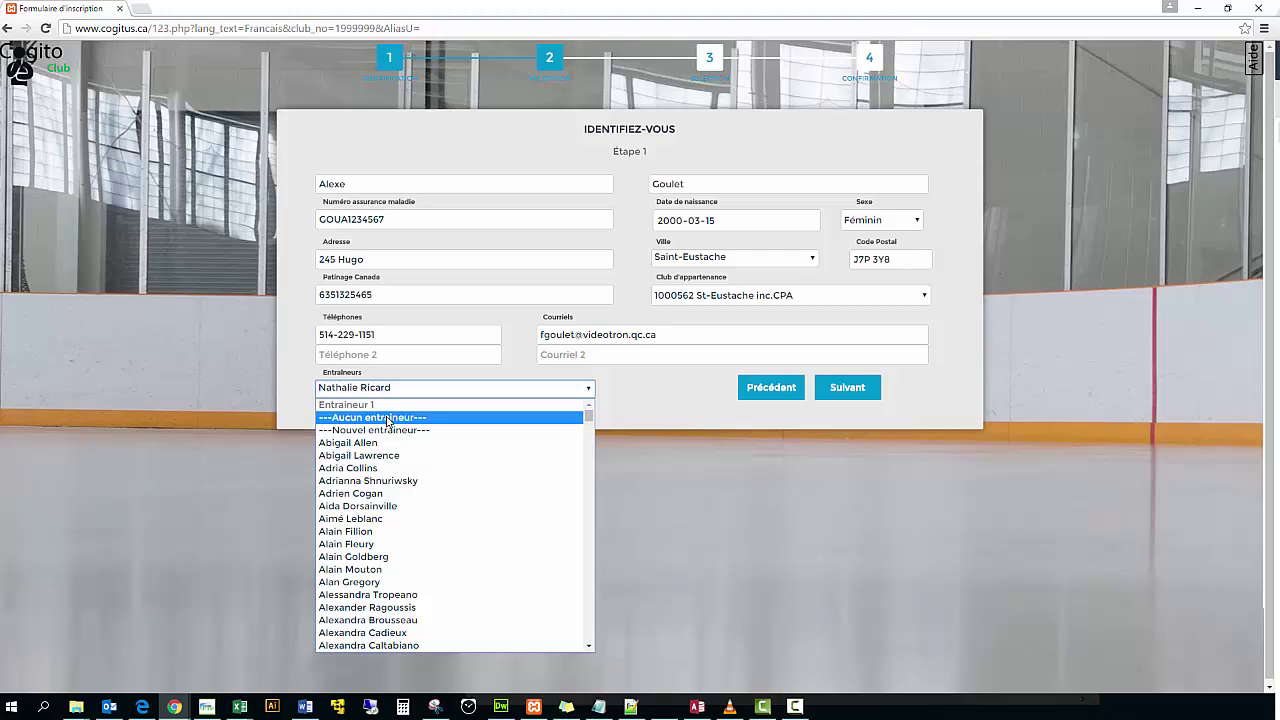
left_click(676, 384)
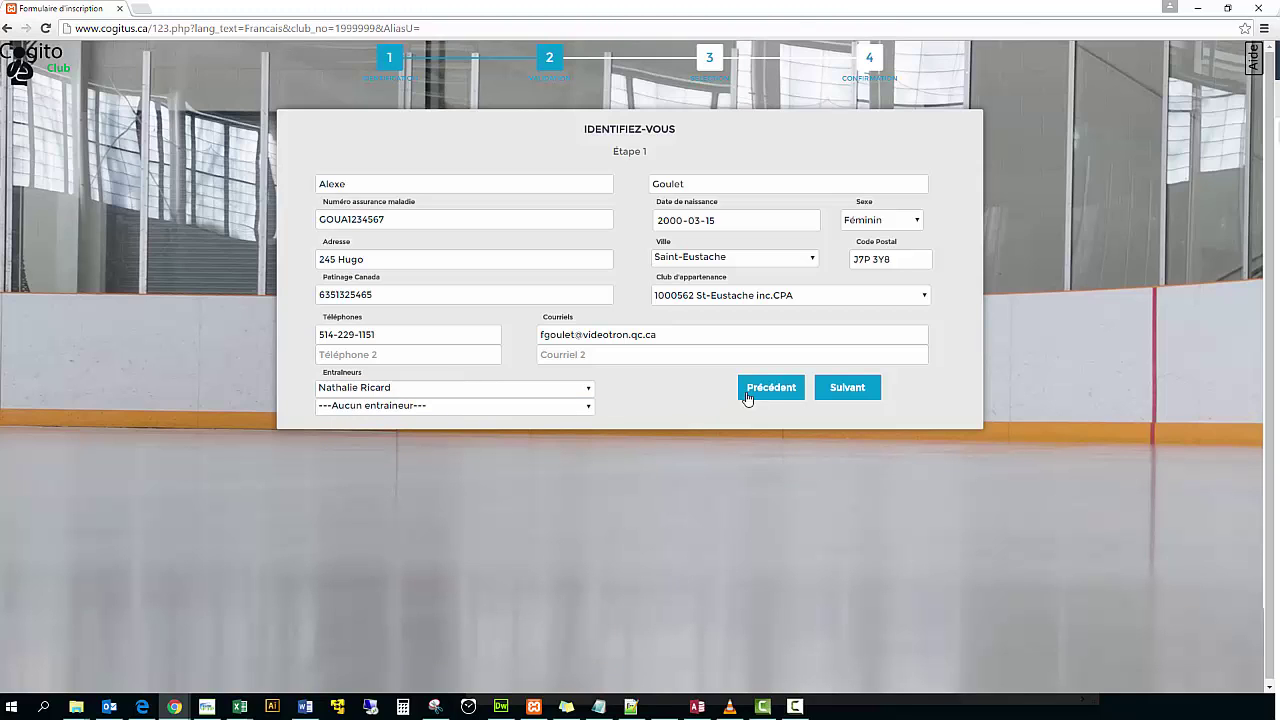
left_click(846, 390)
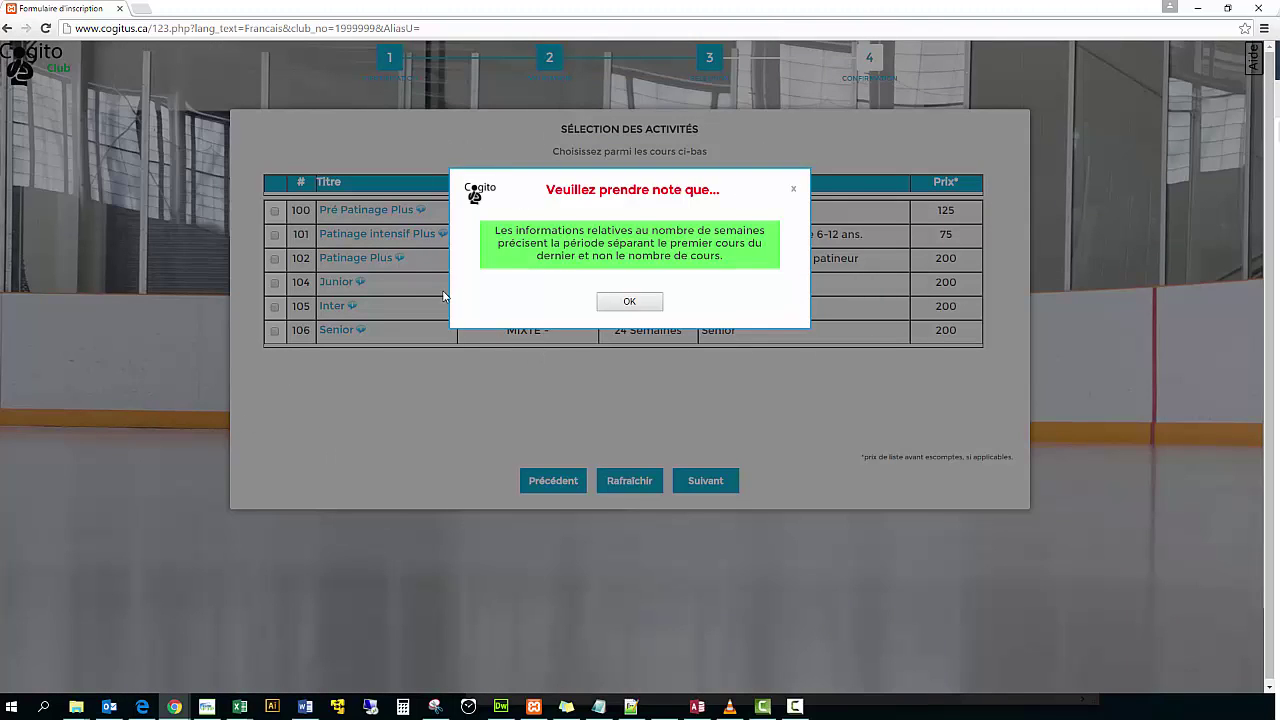
- Check the Pré Patinage Plus details, select course 100 and review its 125.00$ total
left_click(645, 305)
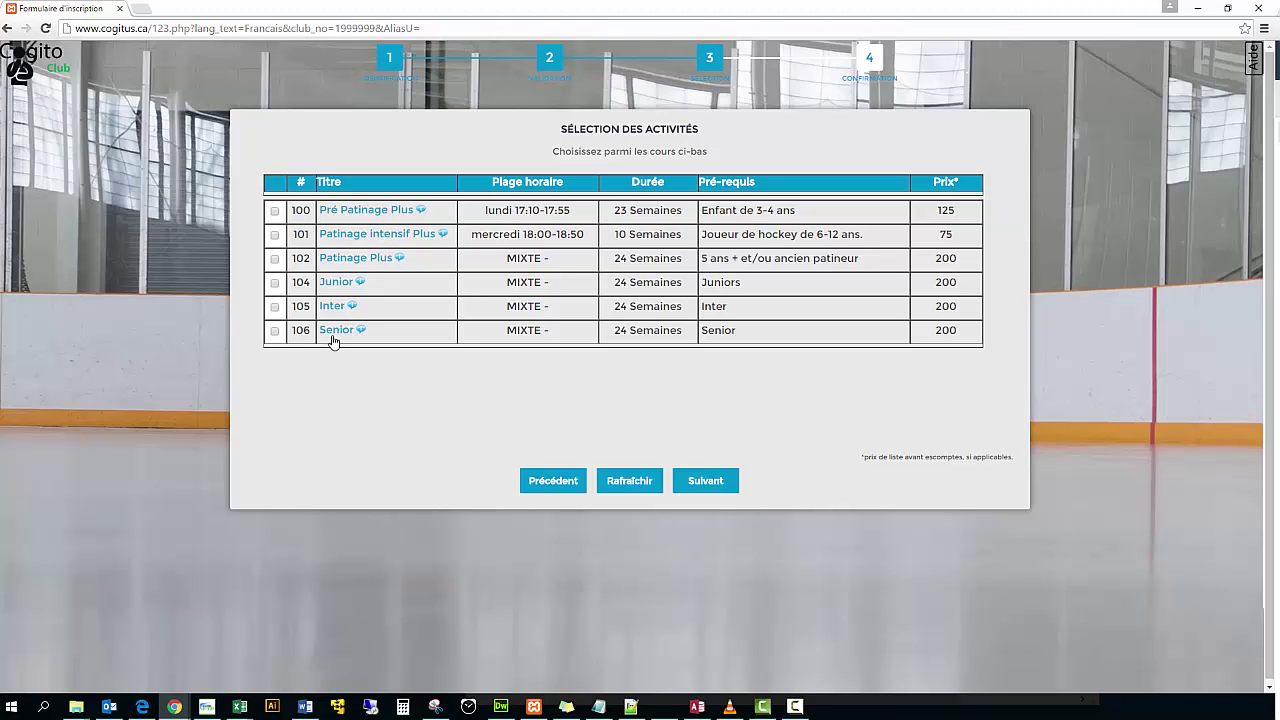
left_click(421, 212)
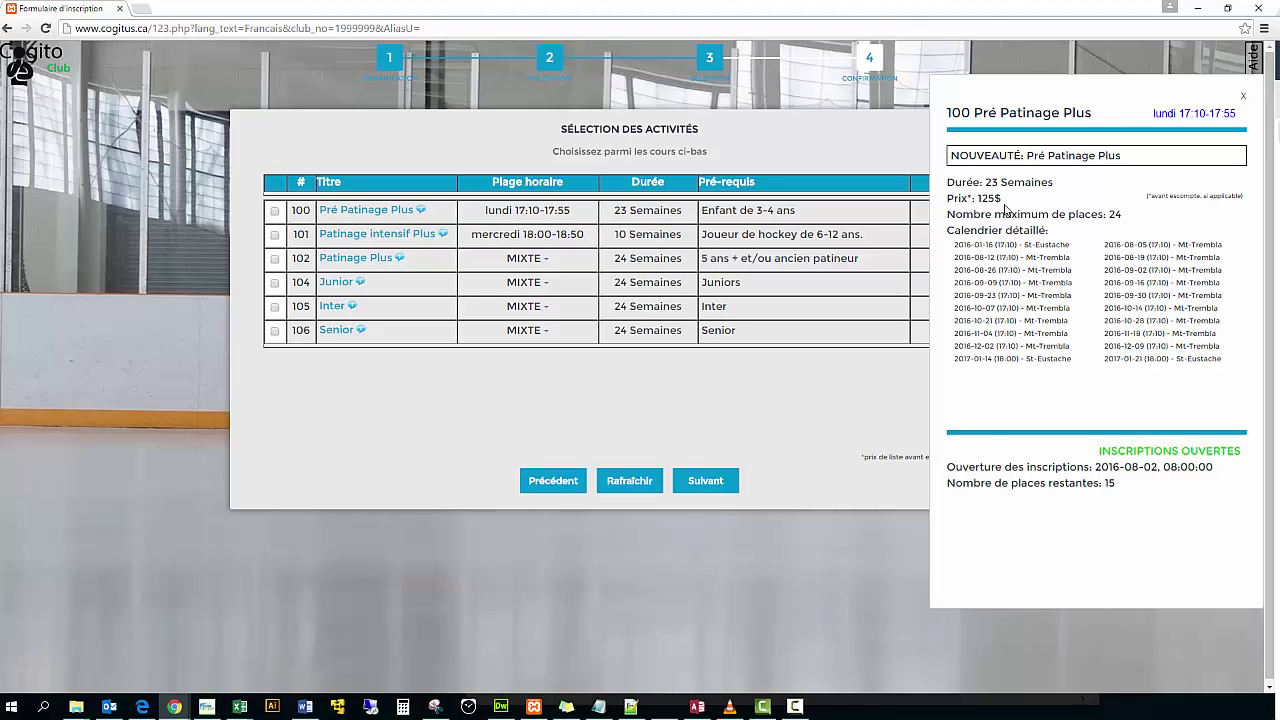
left_click(1244, 97)
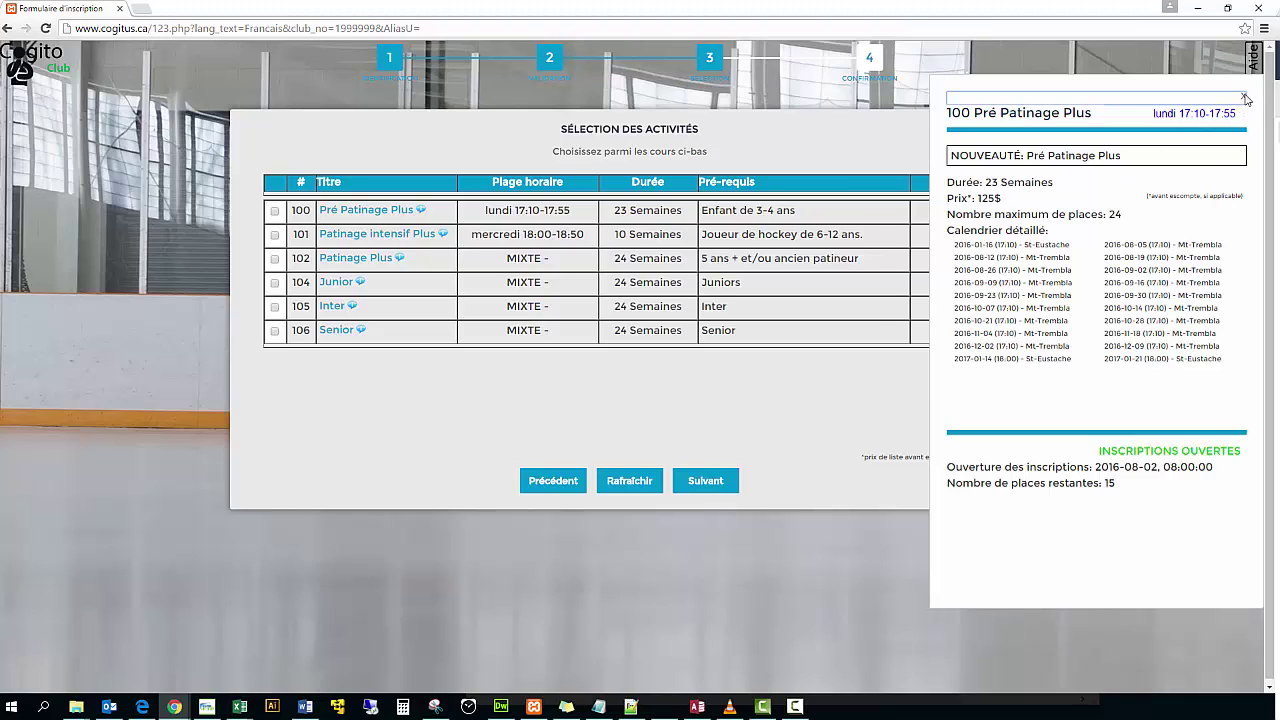
left_click(274, 211)
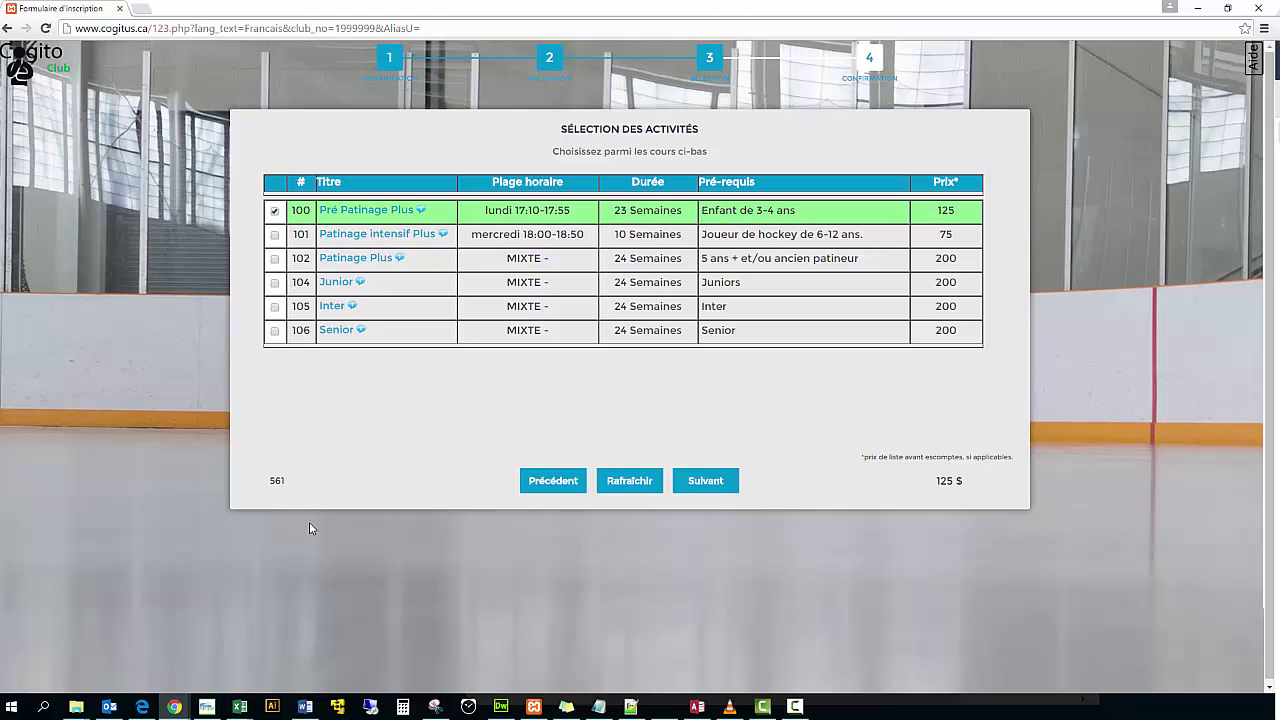
left_click(706, 481)
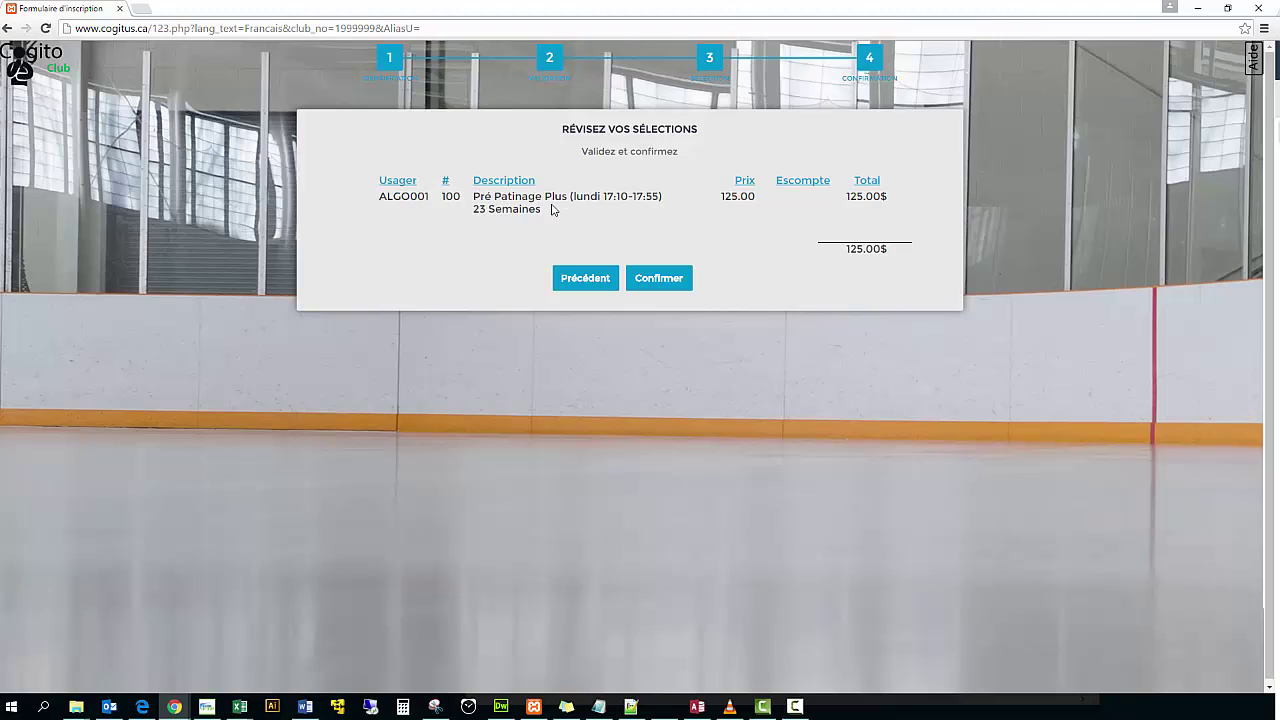
- Swap course 100 for course 102, Patinage Plus at 200.00$, and confirm the selection
left_click(599, 279)
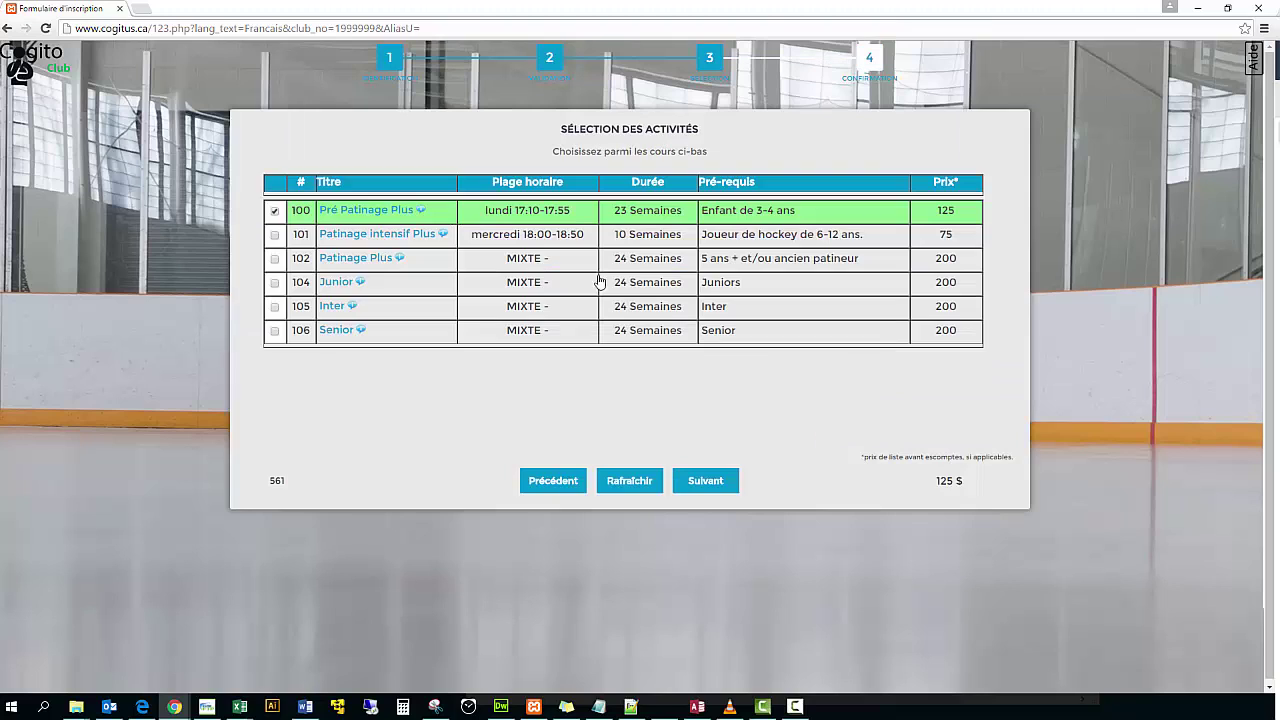
left_click(275, 214)
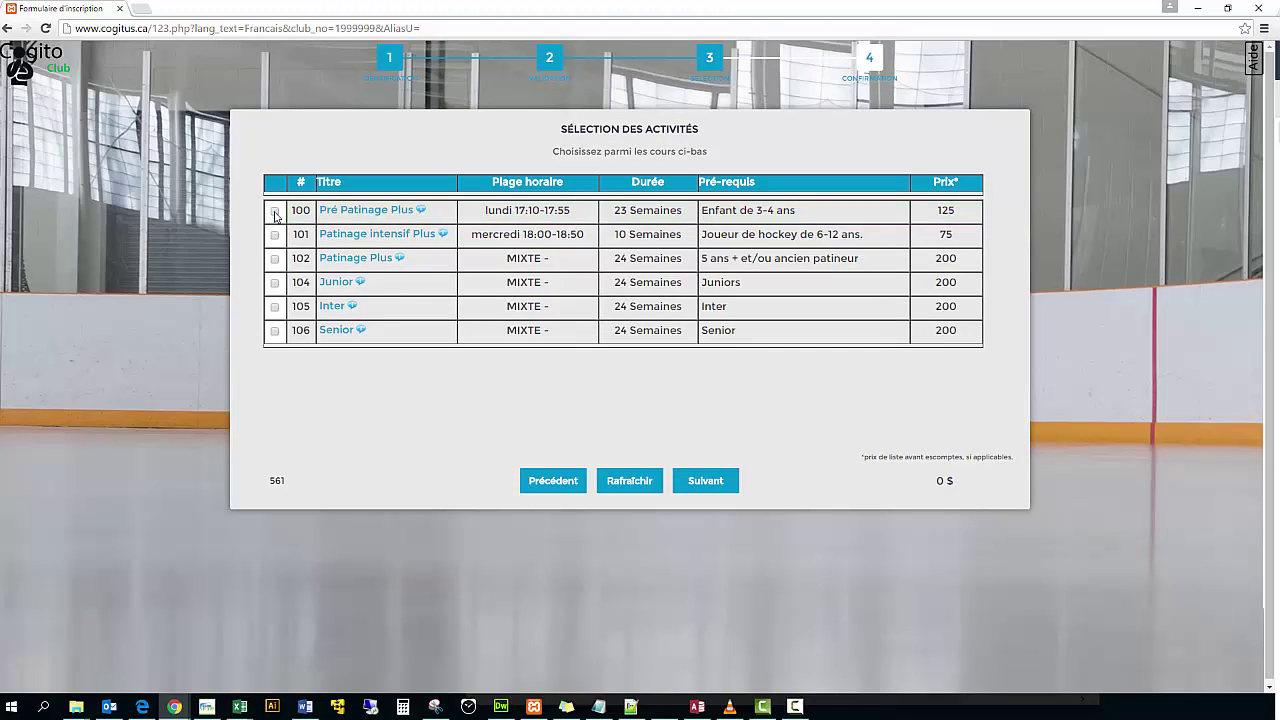
left_click(275, 260)
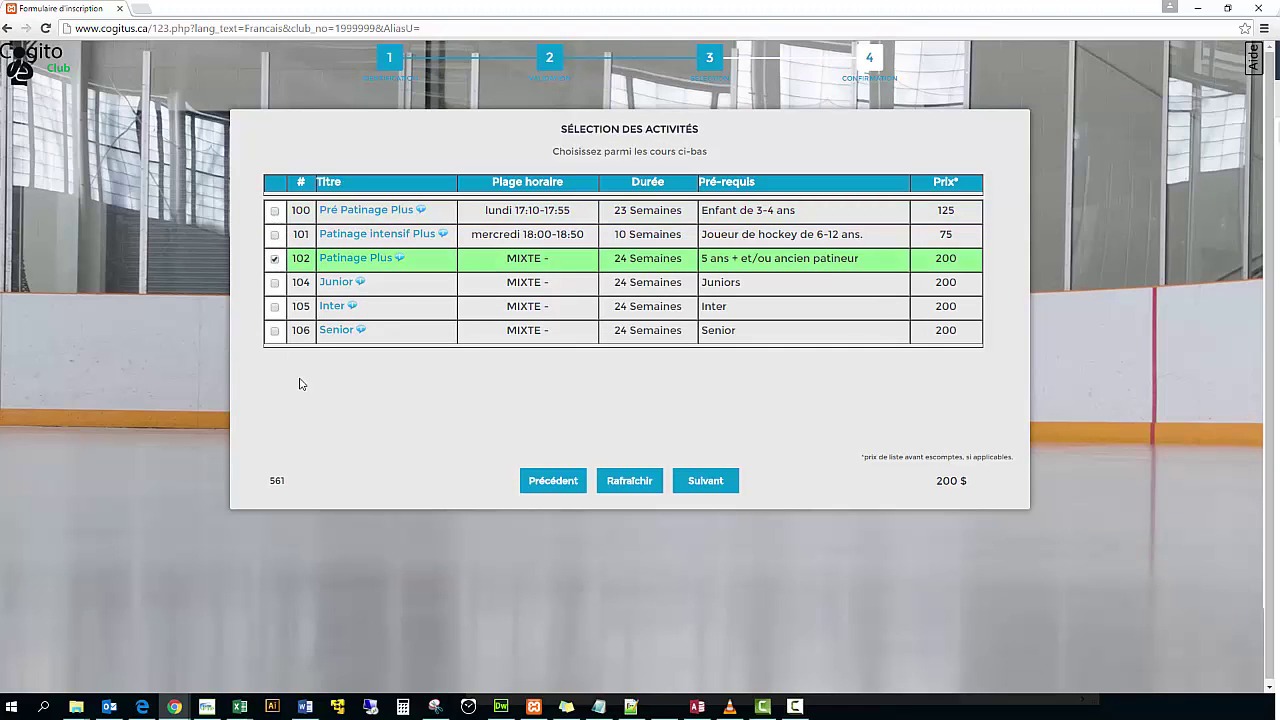
left_click(712, 482)
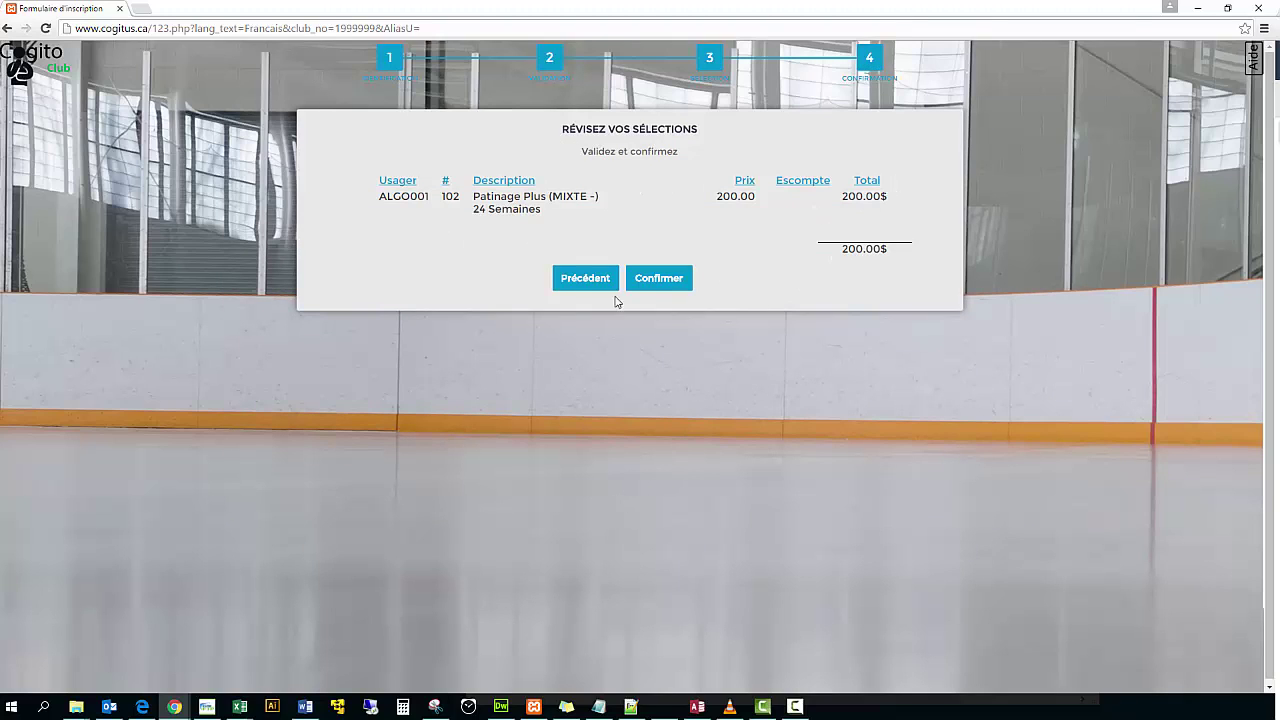
left_click(669, 286)
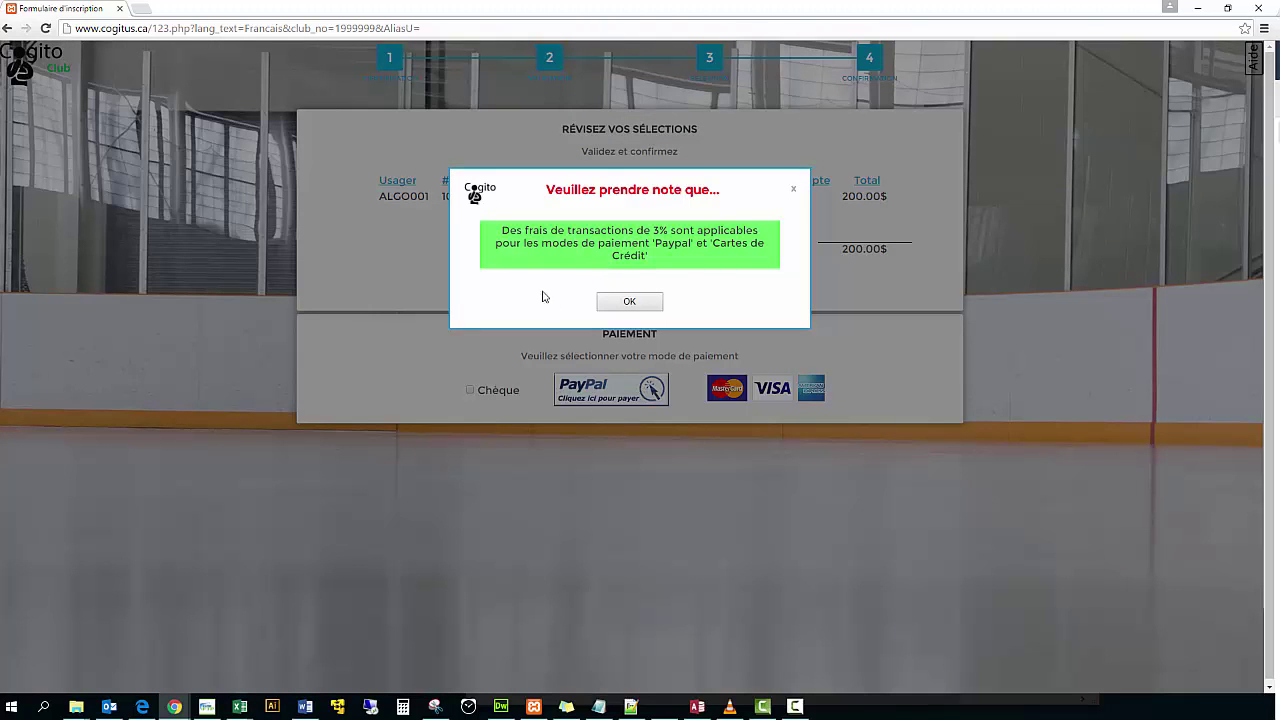
- Acknowledge the 3% fee notice, pay by Chèque, and answer the e-mail invoice copy prompt
left_click(630, 303)
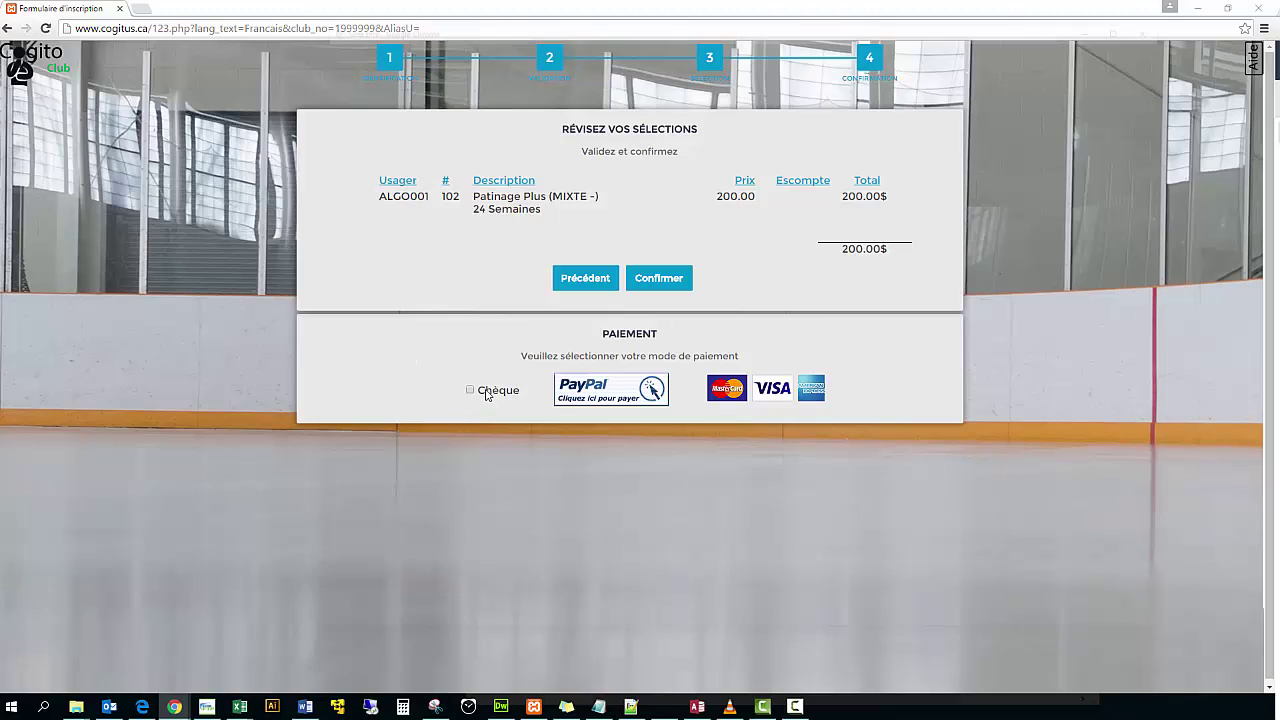
left_click(486, 392)
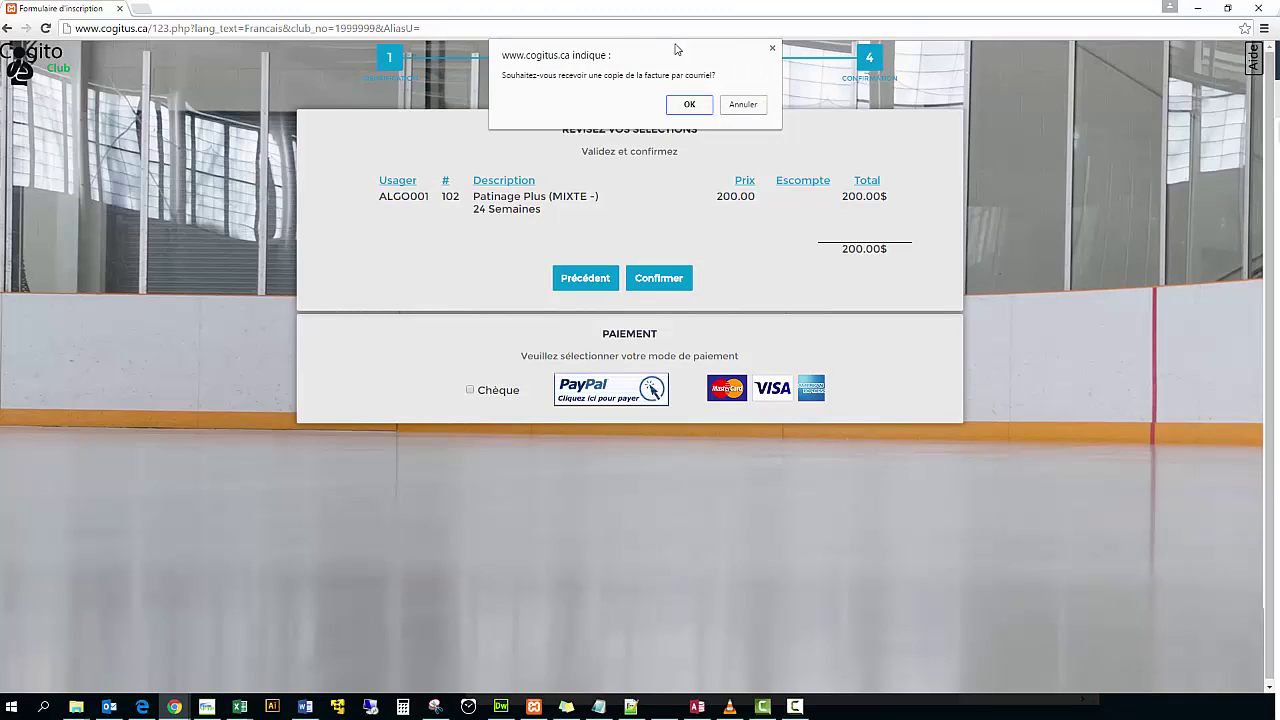
left_click(757, 108)
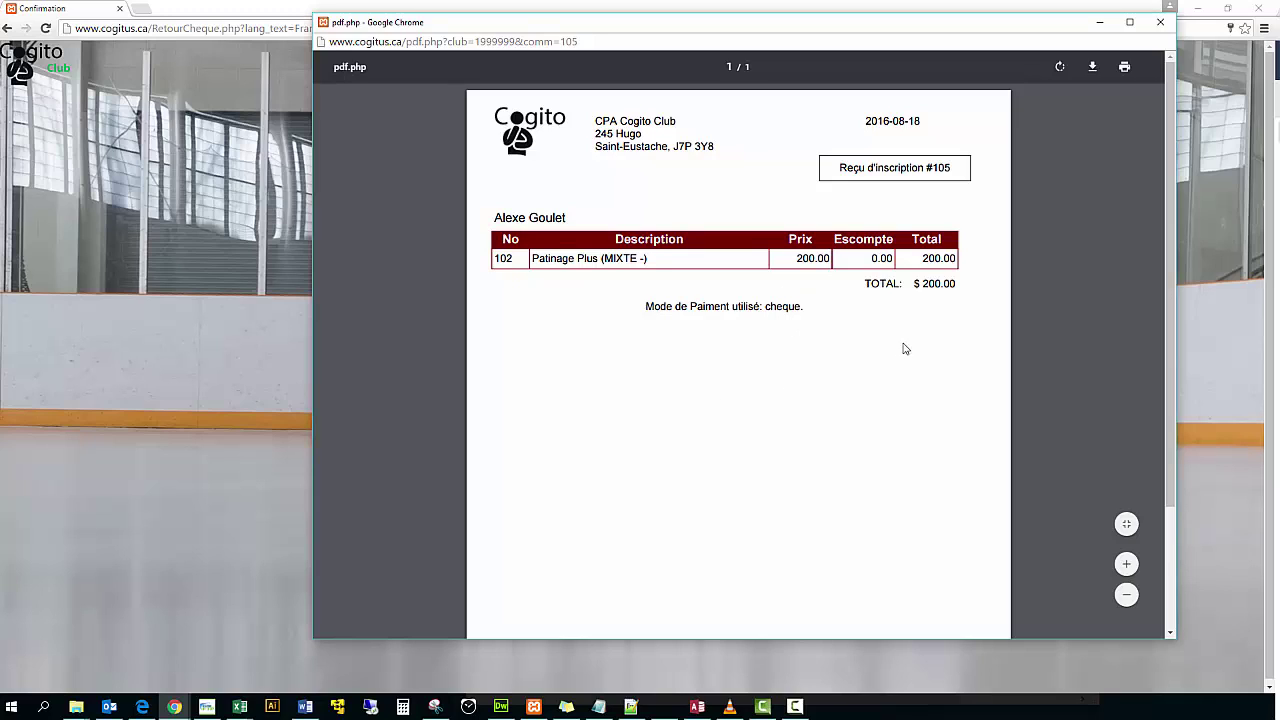
- Close the pdf.php receipt window and acknowledge the thank-you Confirmation dialog
left_click(1160, 23)
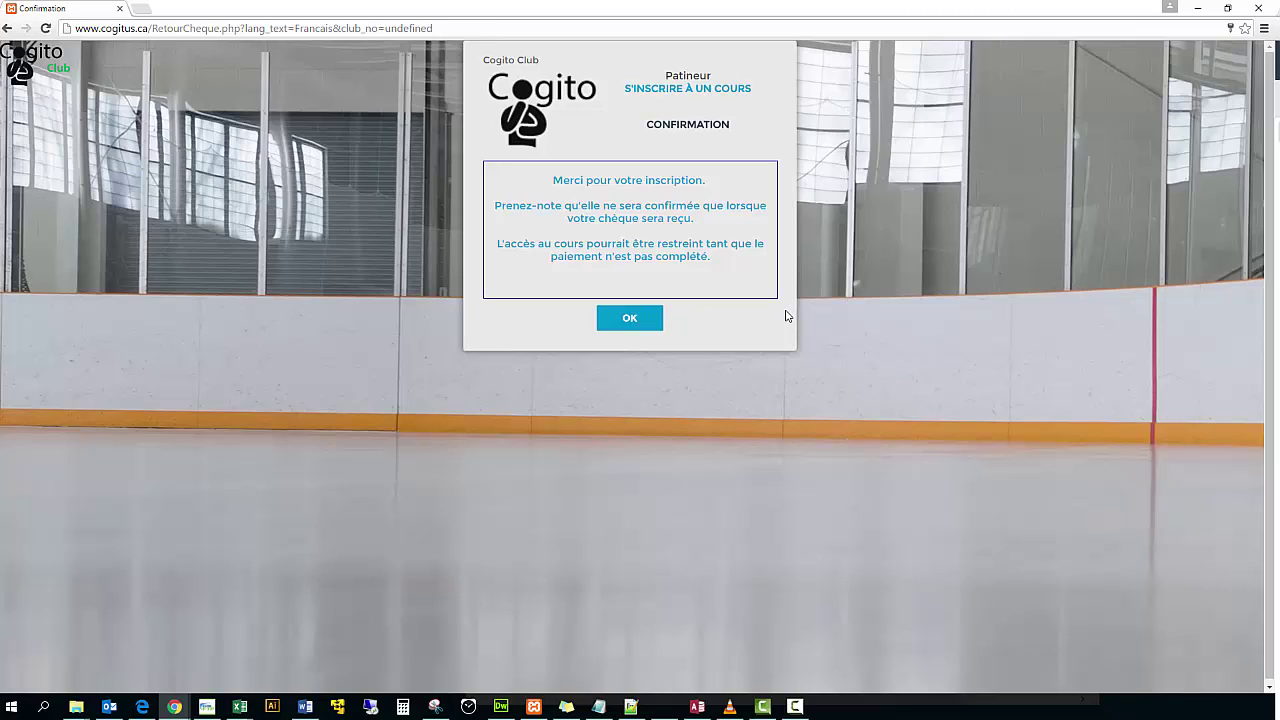
left_click(630, 320)
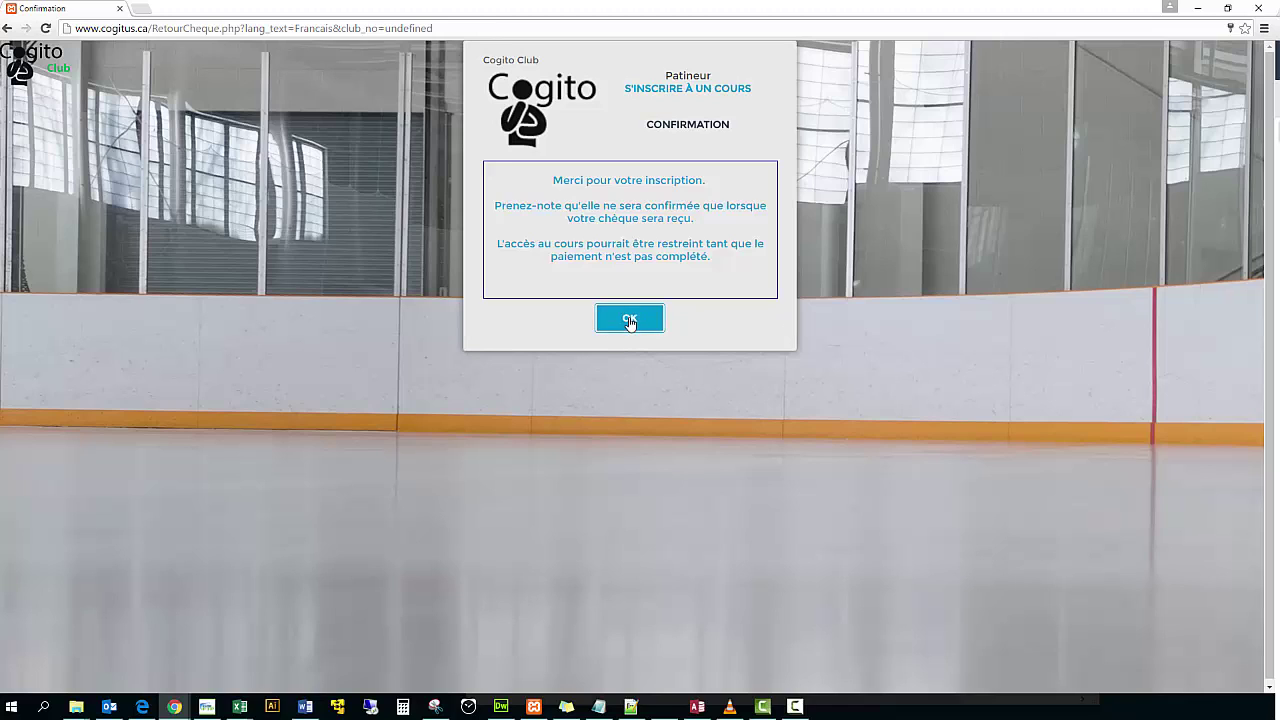